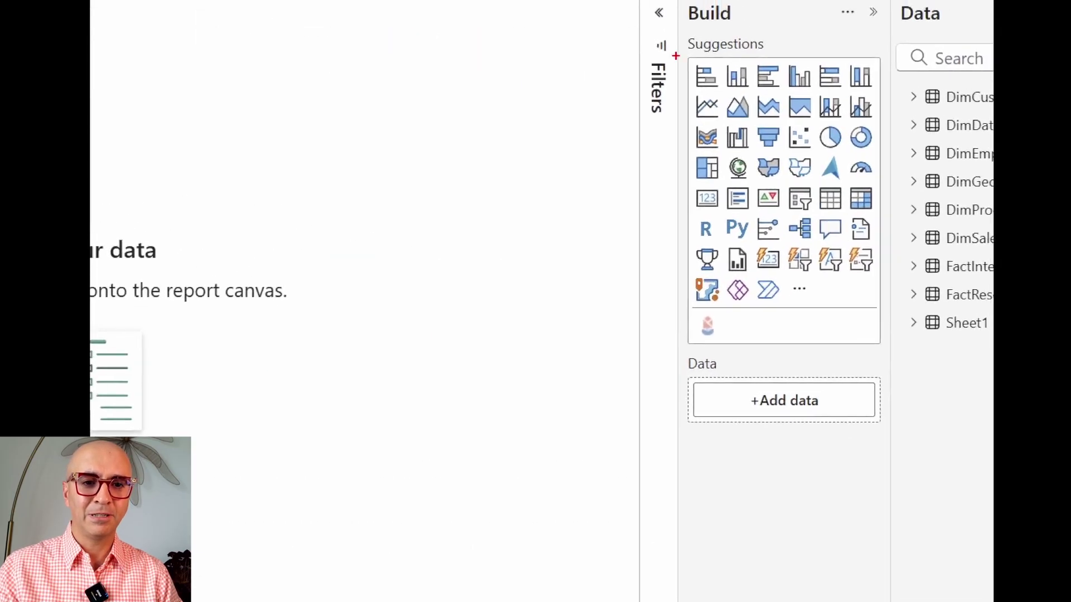
Step: Add a scatter chart to the empty page and enlarge it to fill the page
drag(675, 35, 899, 314)
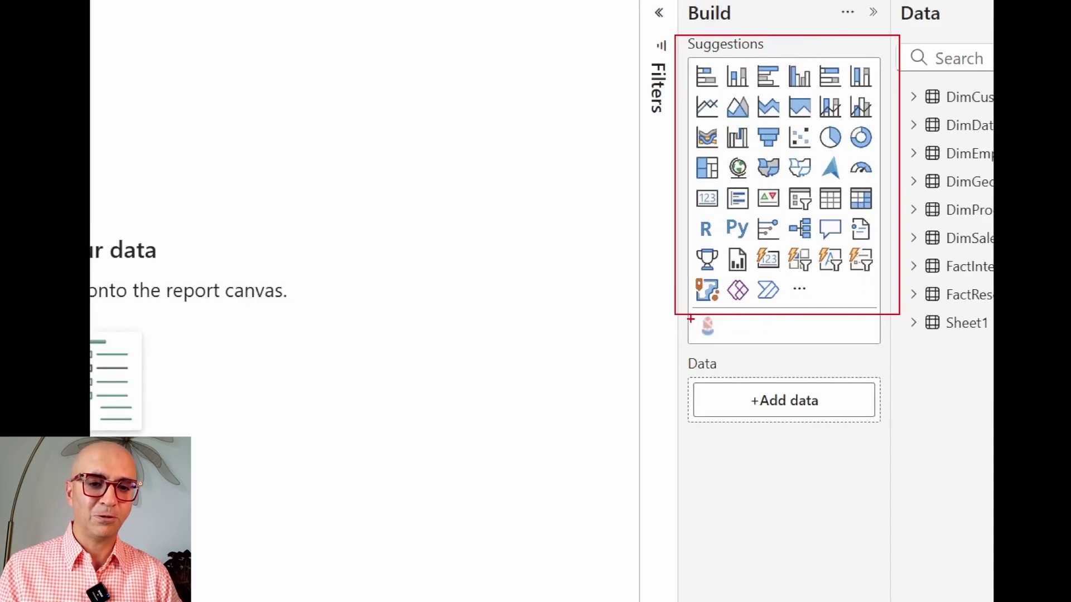
drag(680, 314, 764, 346)
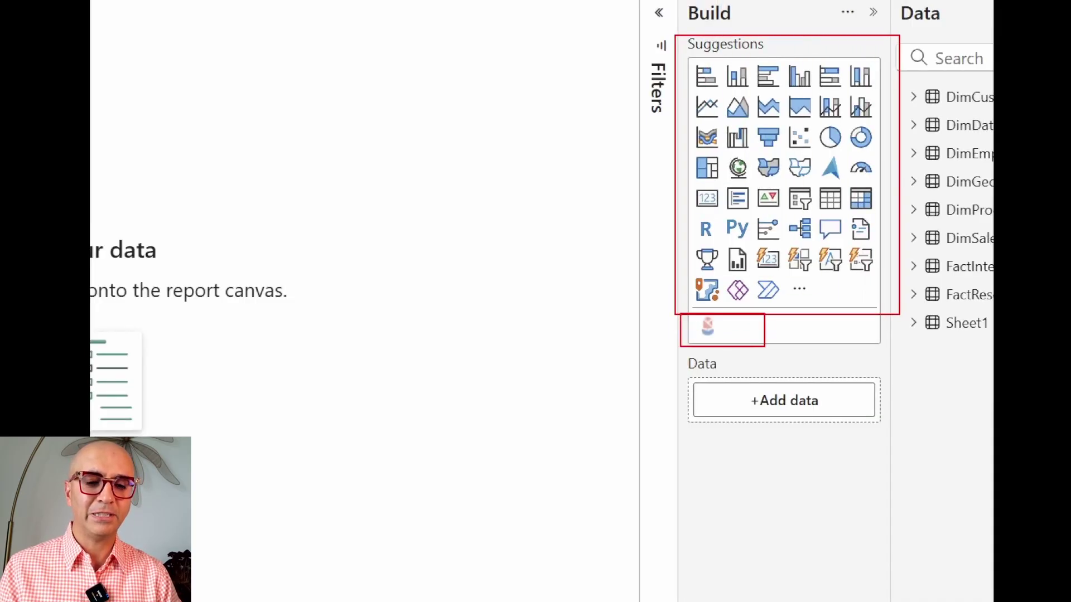
key(Escape)
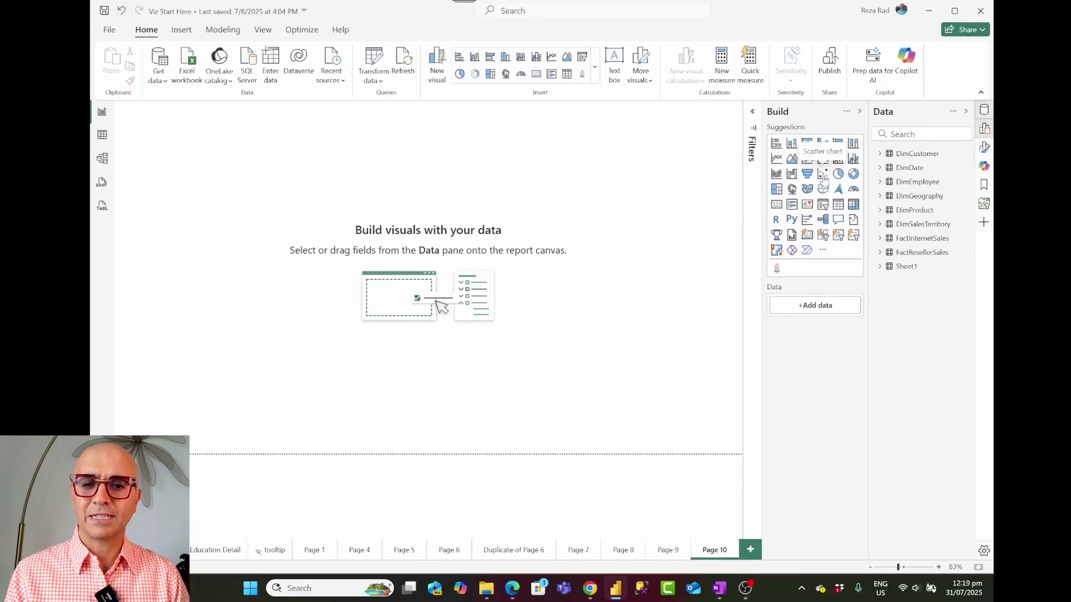
click(823, 175)
drag(256, 237, 721, 435)
drag(610, 361, 617, 369)
Step: Put EnglishProductSubcategoryName in Legend, InternetSalesAmount on X Axis and ResellerSalesAmount on Y Axis
click(911, 134)
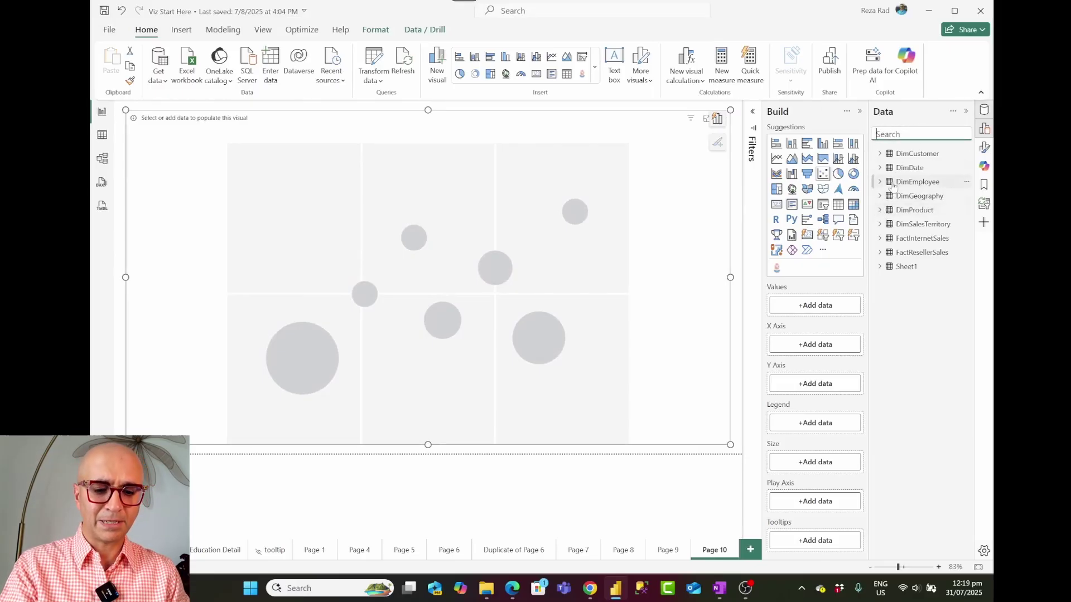
text(subca)
drag(914, 168, 815, 427)
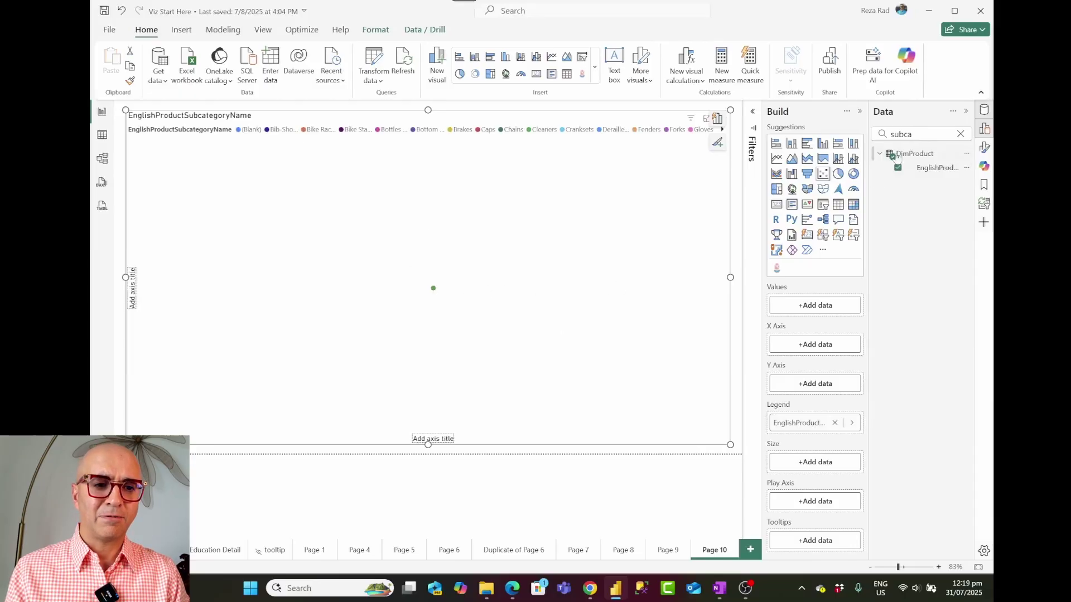
double_click(873, 137)
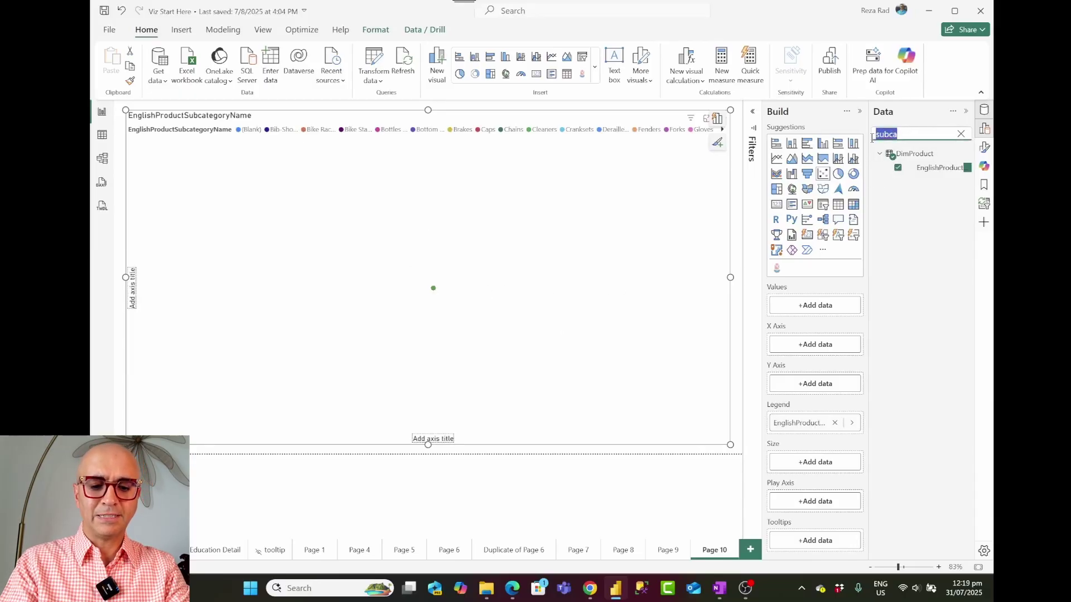
text(sales)
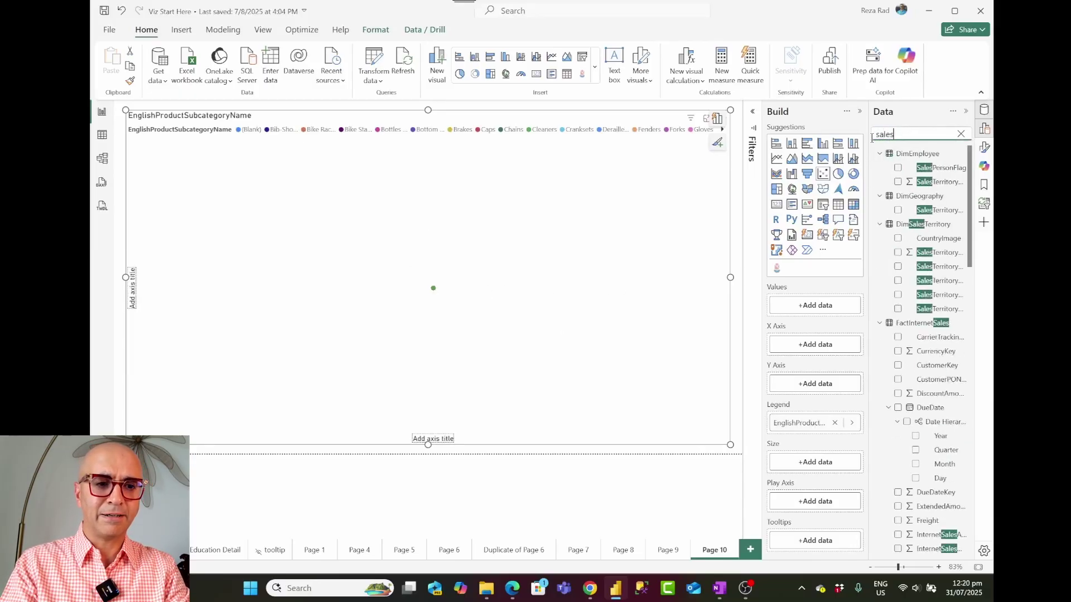
text(am)
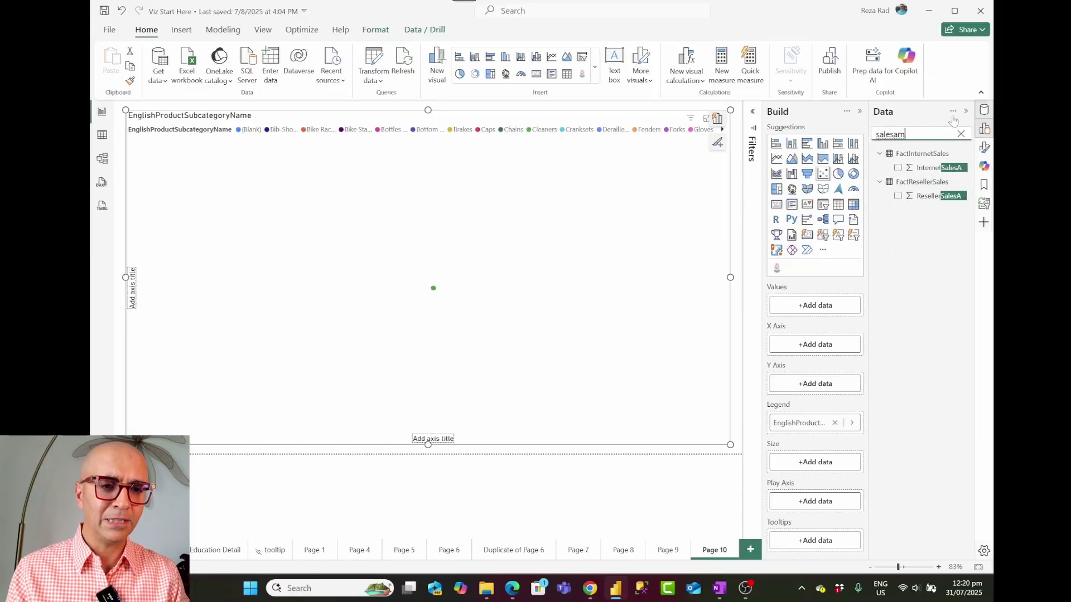
drag(948, 167, 837, 347)
drag(930, 201, 809, 387)
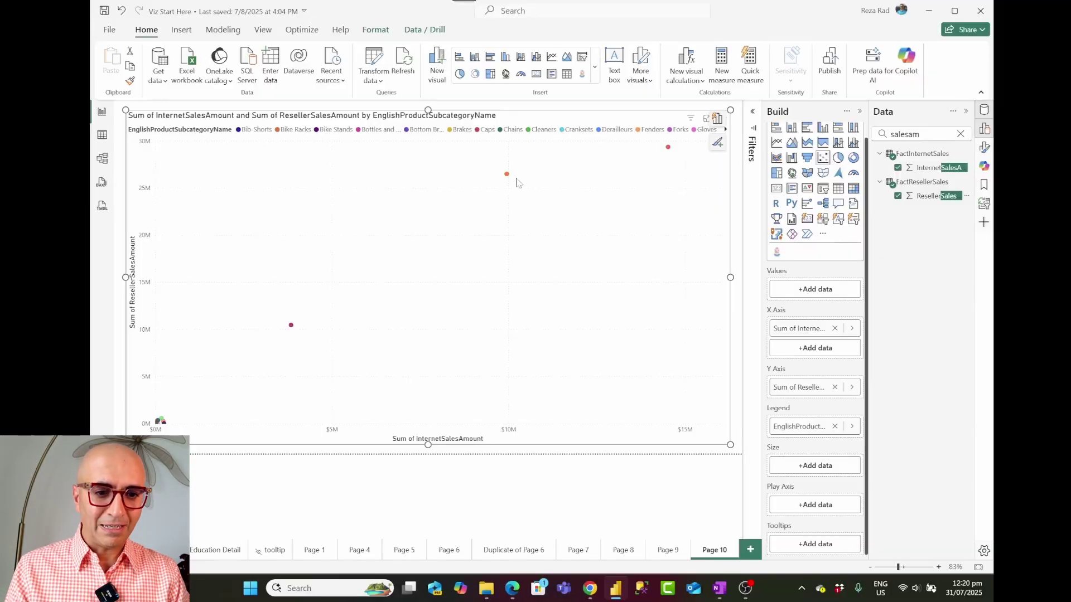
scroll(792, 429, up, 1)
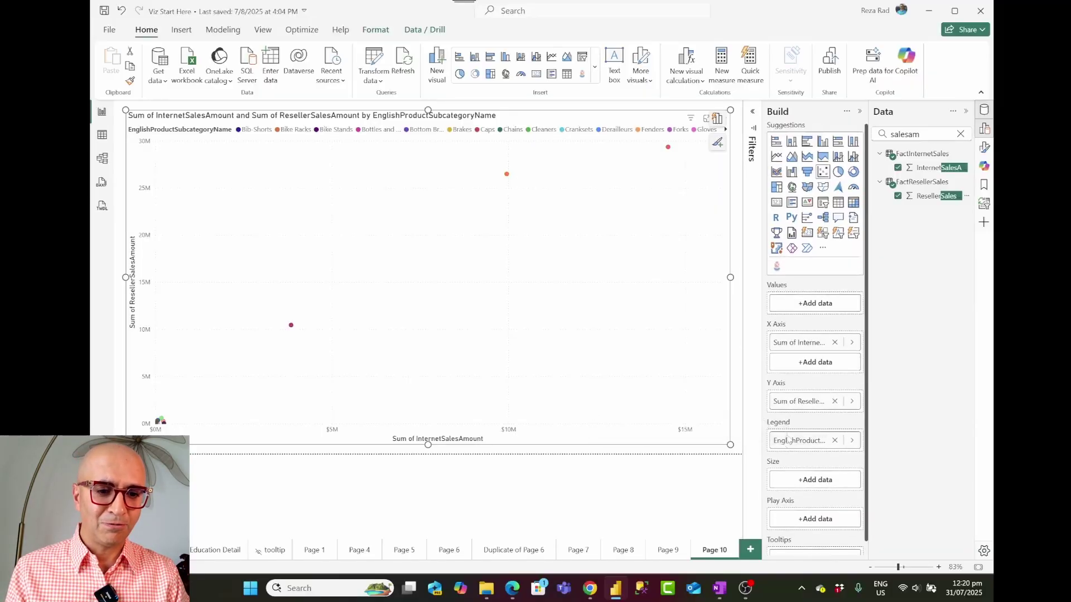
drag(797, 441, 798, 468)
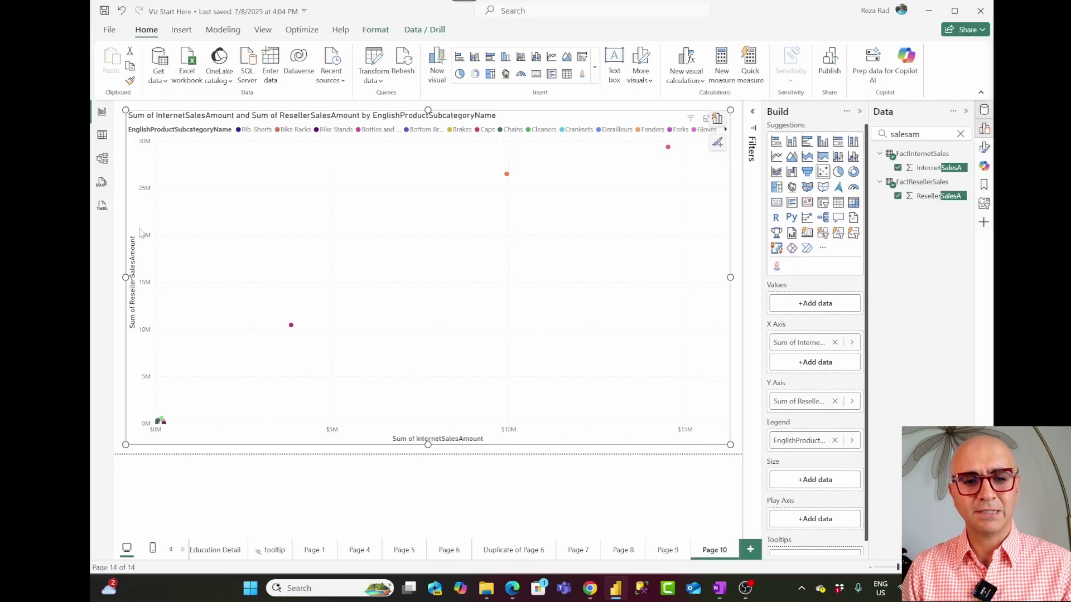
Step: Broaden the field search to 'sales' and put Total Sales in the Size well
click(923, 135)
drag(905, 134, 894, 134)
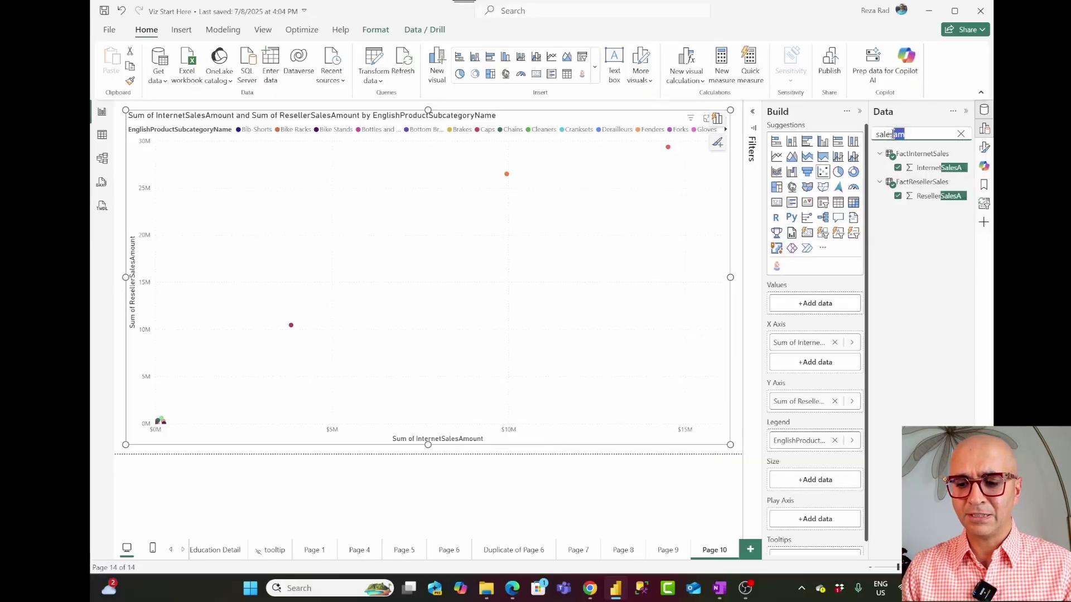
key(BackSpace)
scroll(943, 376, down, 3)
scroll(943, 363, down, 10)
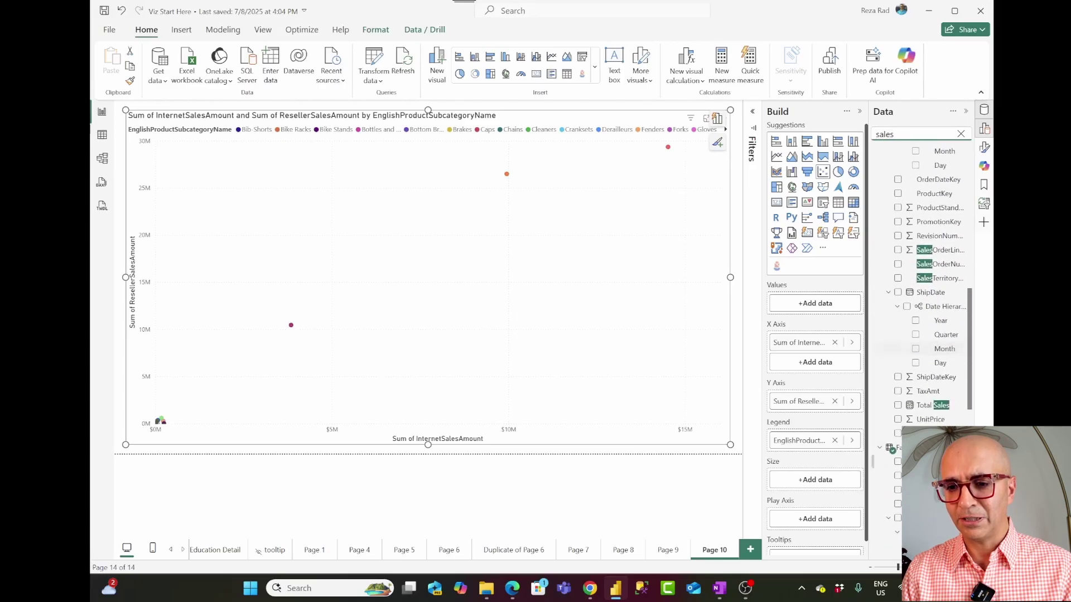
drag(928, 410, 817, 481)
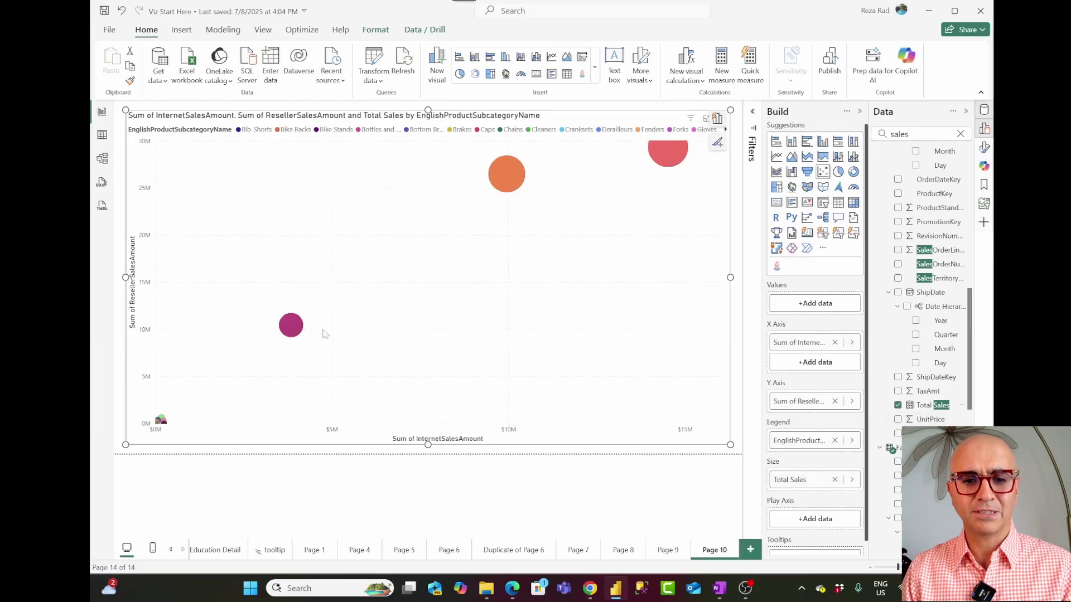
mouse_move(297, 332)
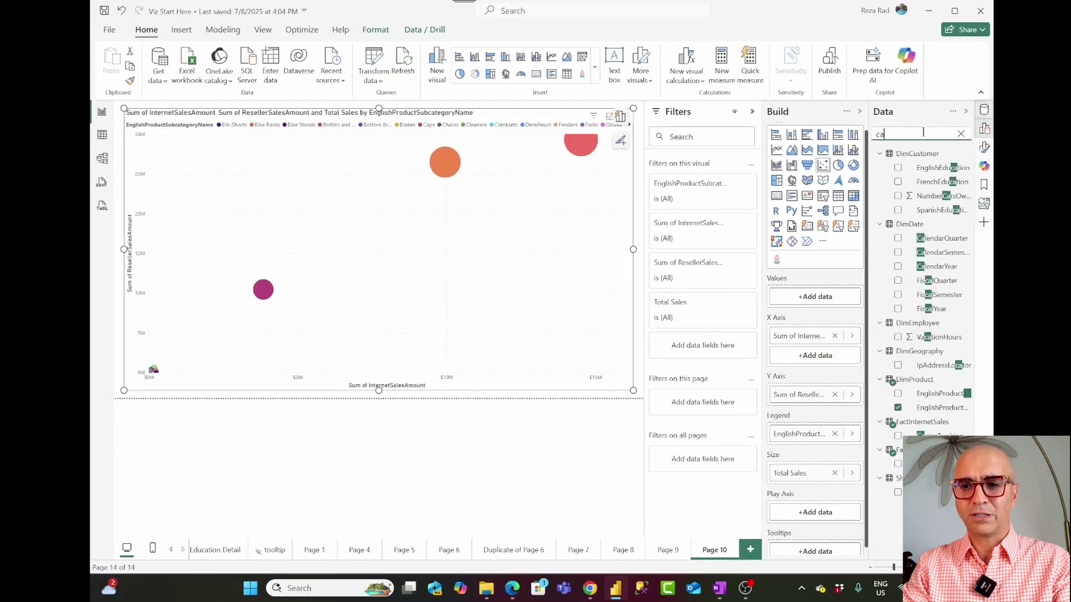
Step: Add a page-level product category filter set to Bikes, then collapse the Filters pane
text(tego)
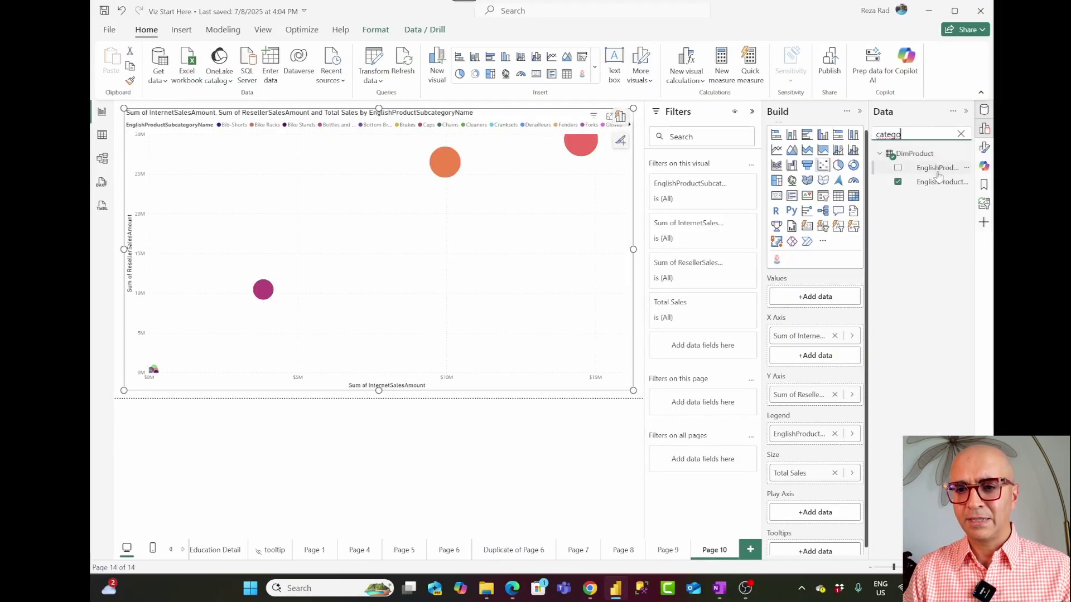
drag(937, 174, 710, 428)
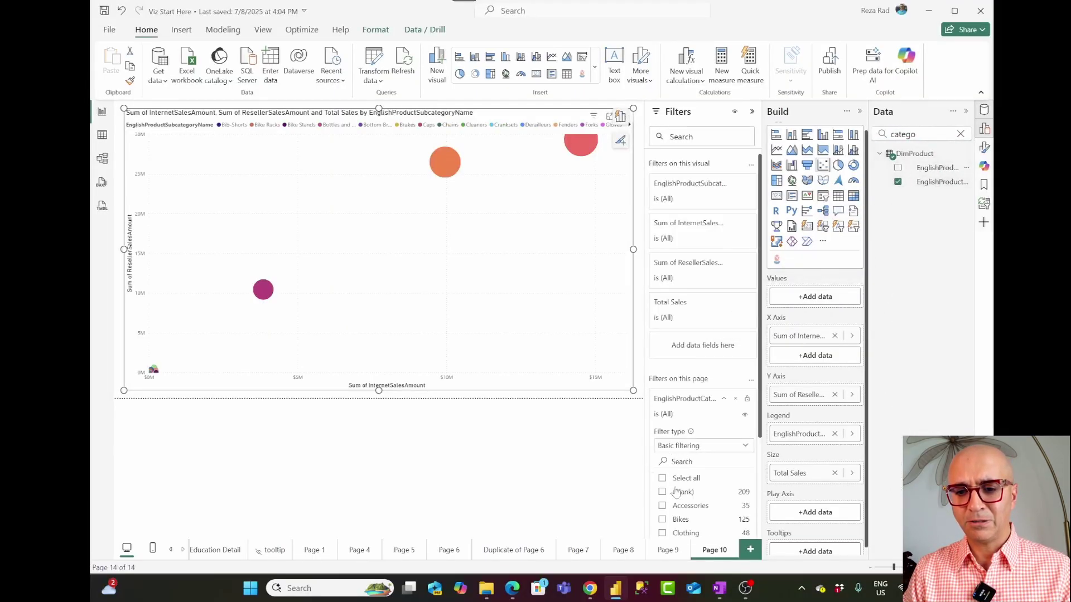
click(662, 519)
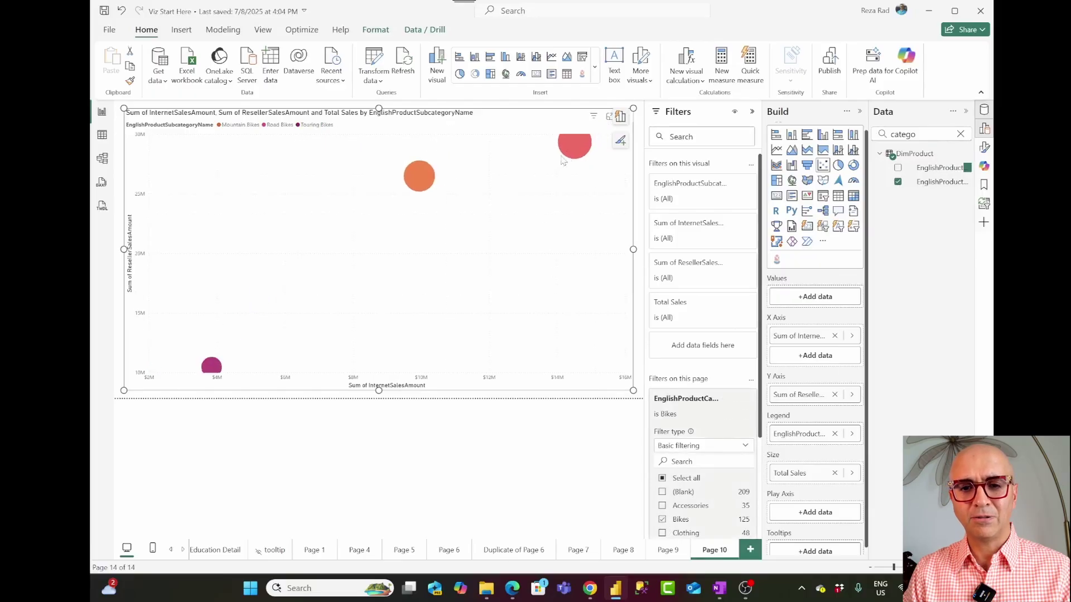
click(753, 113)
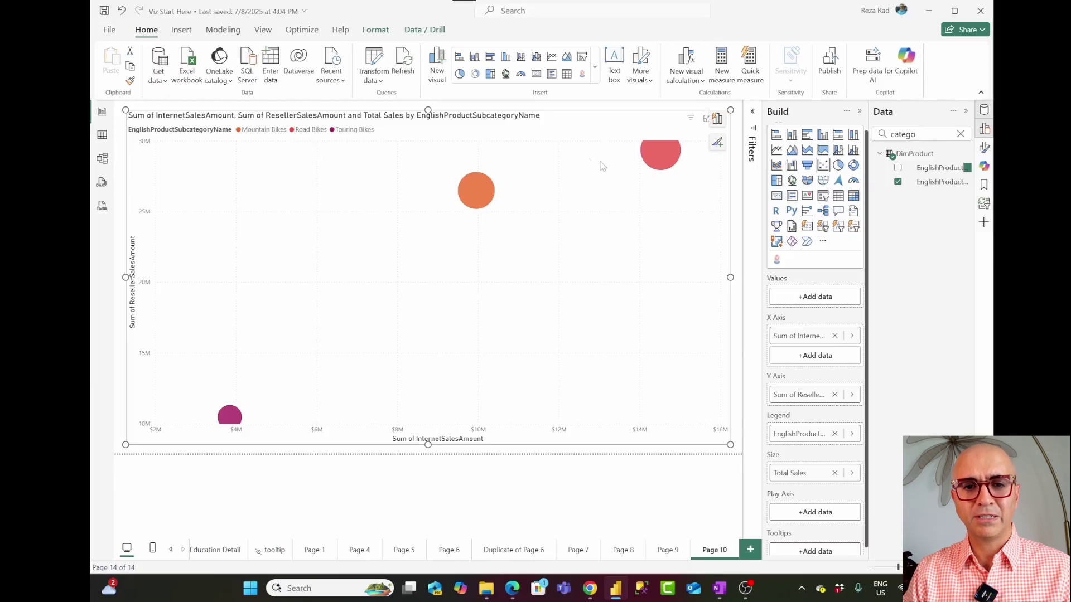
click(262, 33)
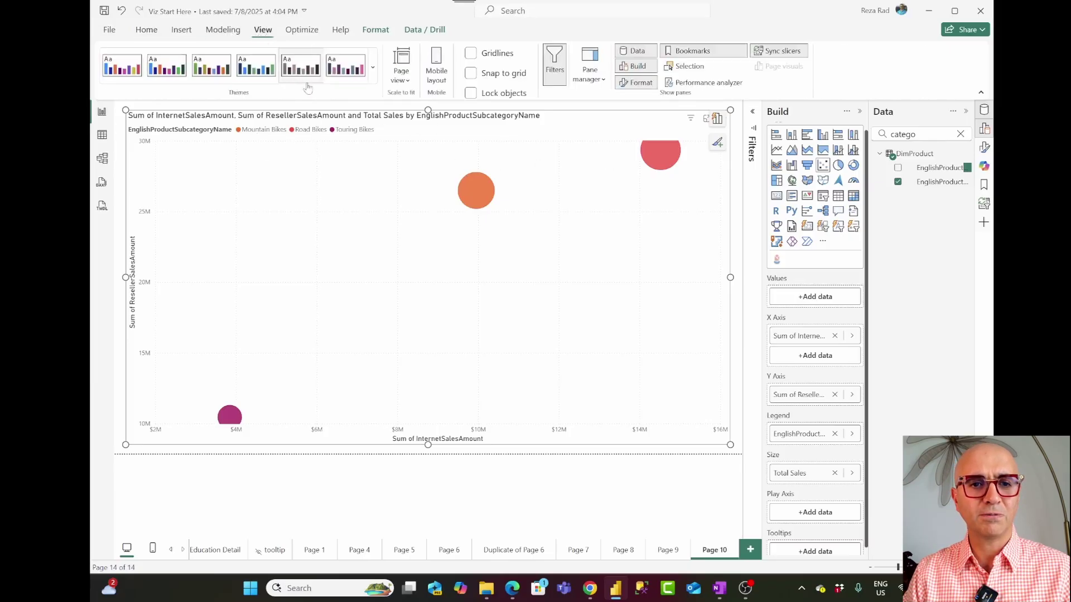
click(372, 68)
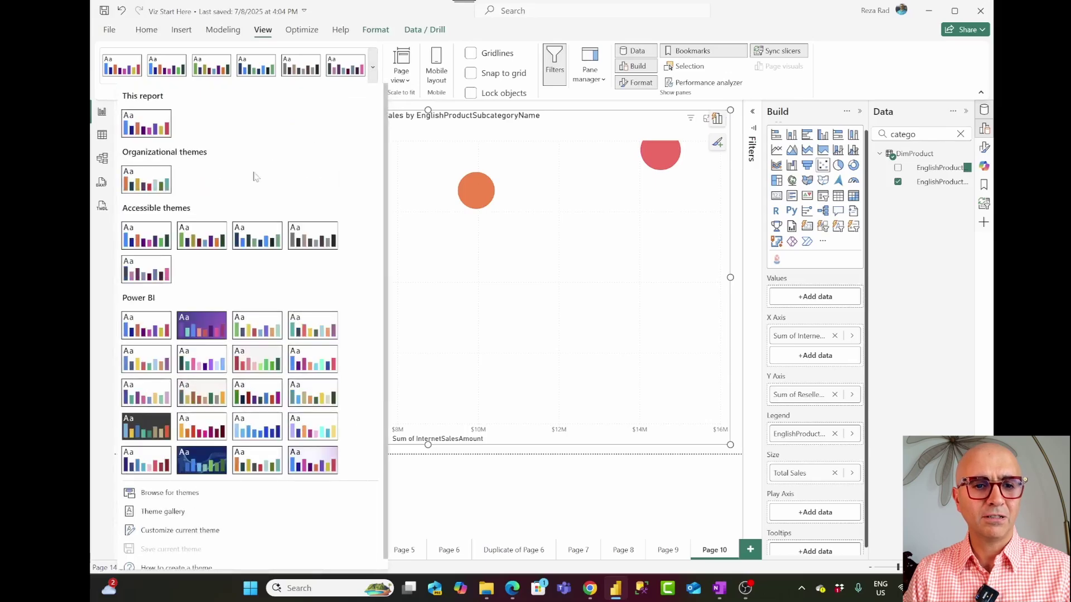
click(254, 329)
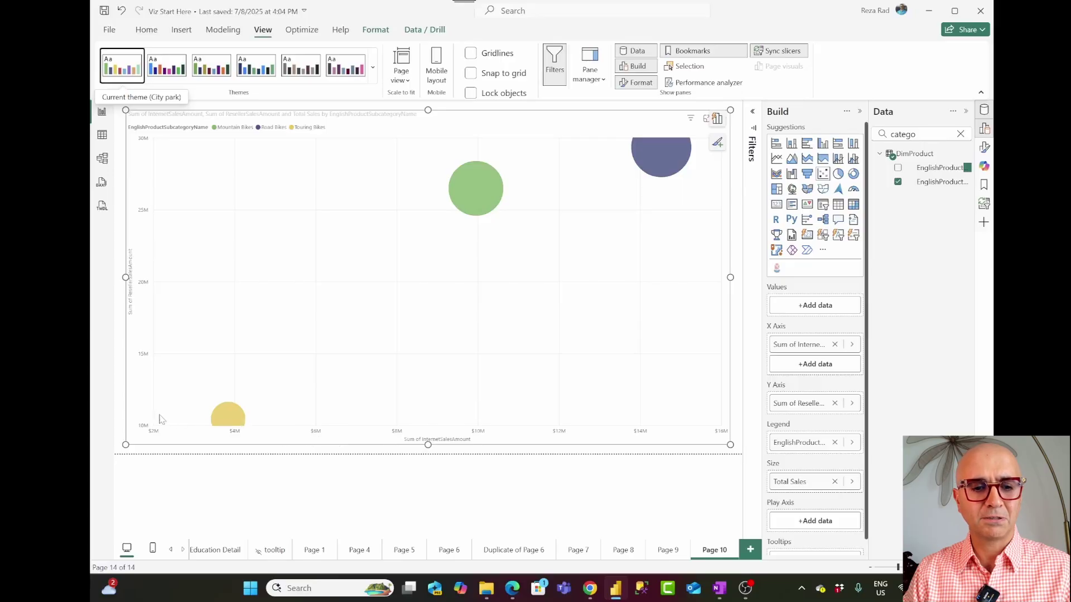
mouse_move(232, 422)
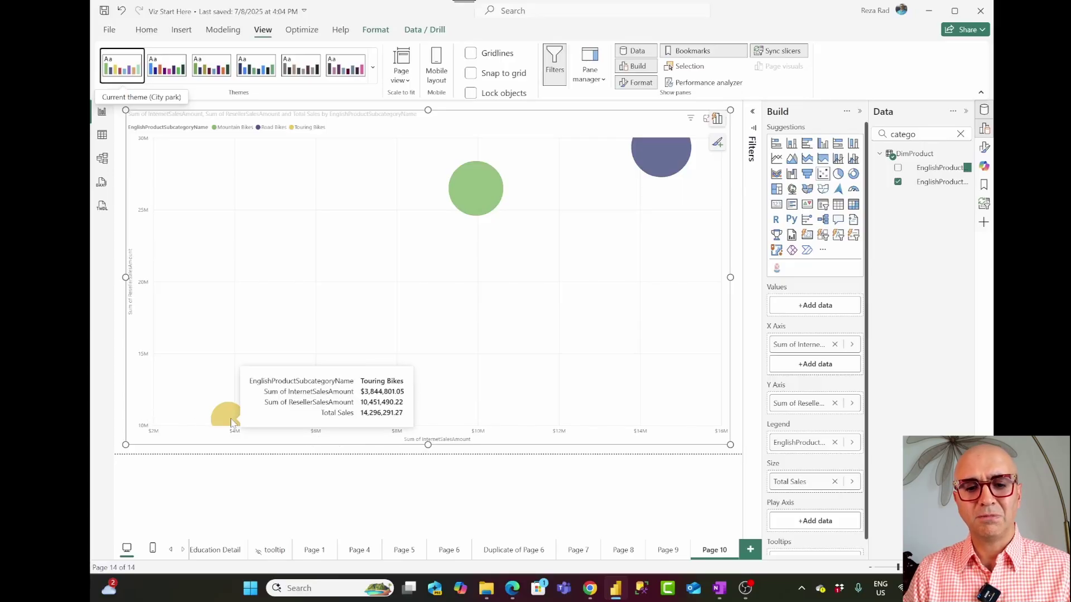
mouse_move(481, 195)
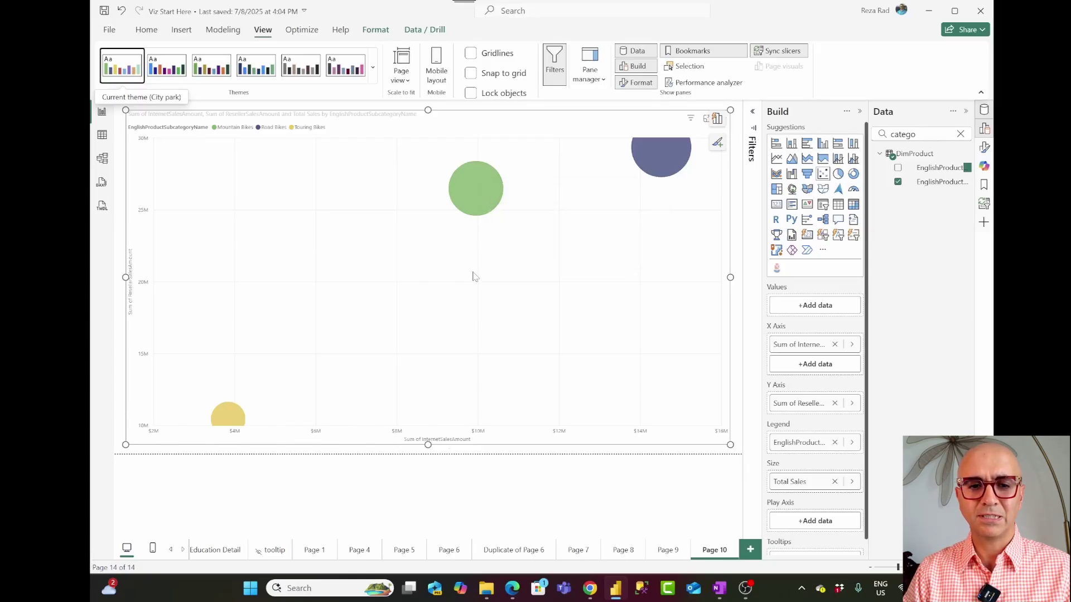
mouse_move(670, 163)
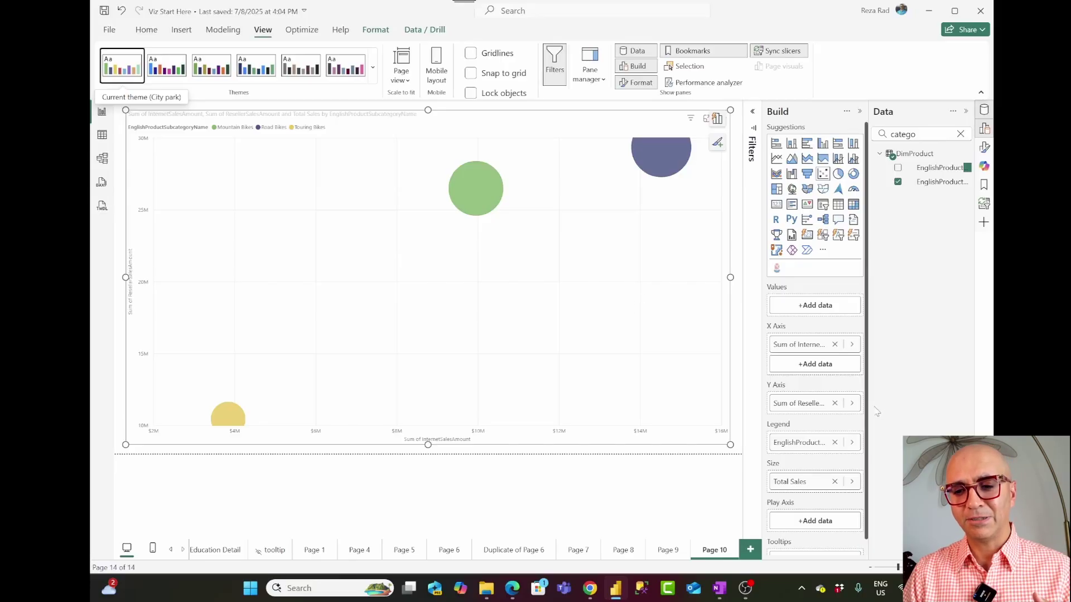
scroll(862, 459, down, 1)
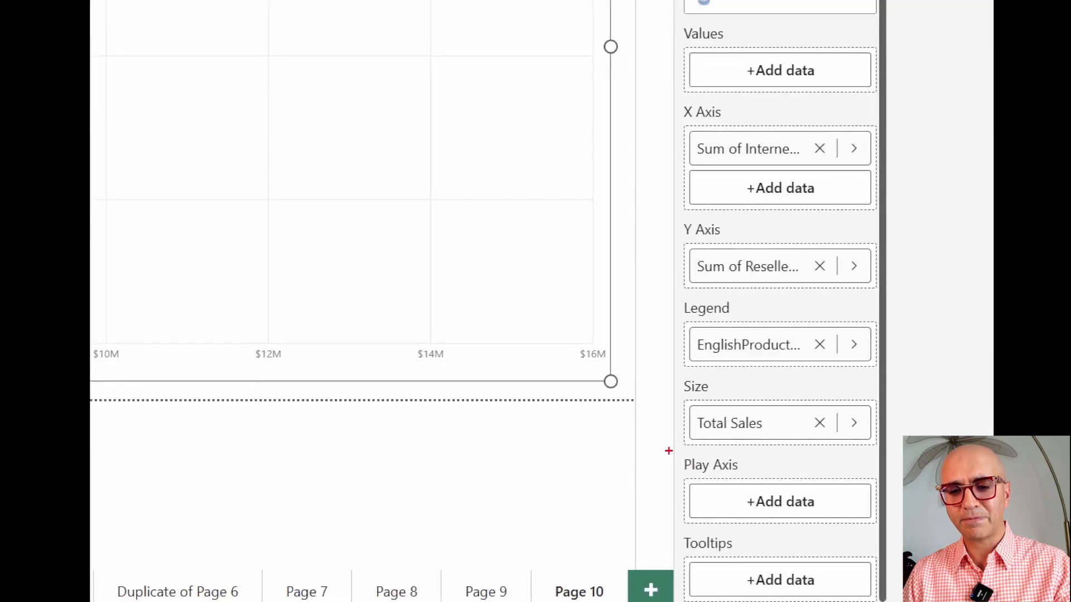
Step: Clear the field search and set DimDate's CalendarYear as the chart's Play Axis
drag(668, 450, 903, 537)
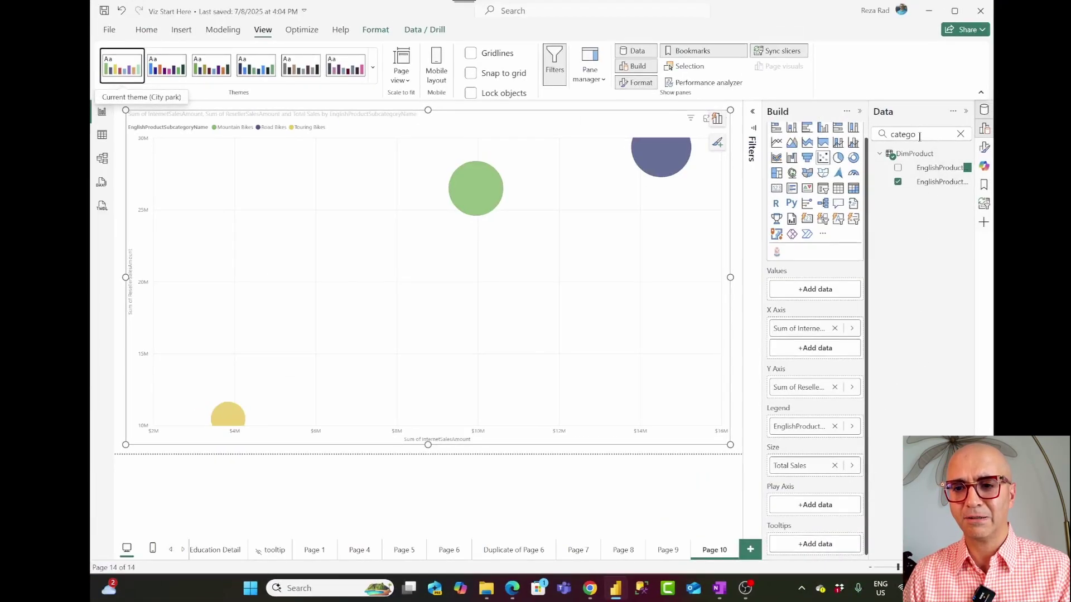
drag(921, 134, 874, 135)
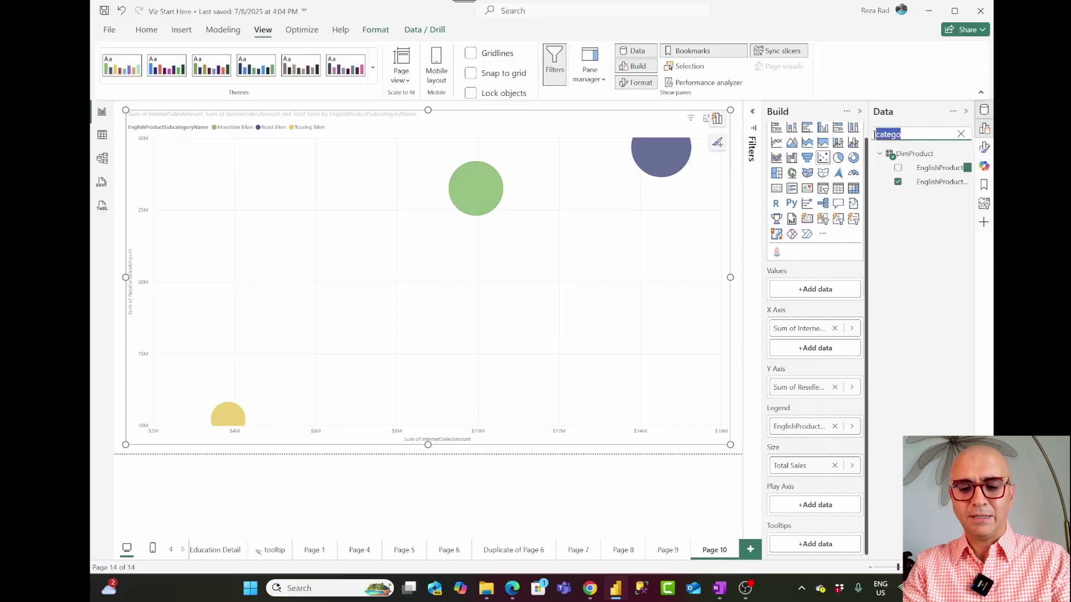
text(order)
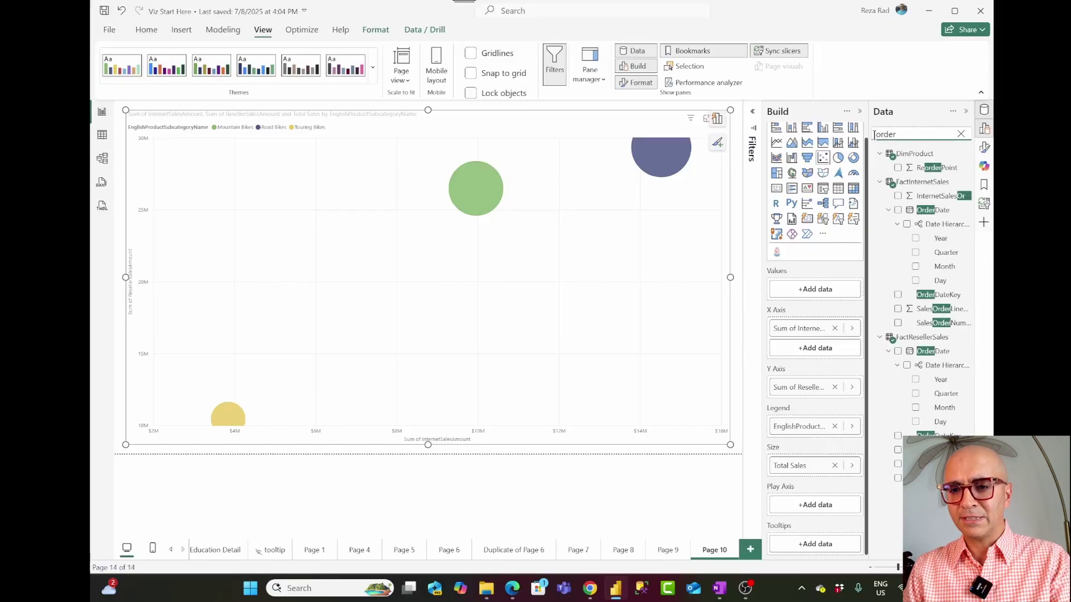
key(BackSpace)
key(BackSpace)
key(BackSpace)
key(BackSpace)
key(BackSpace)
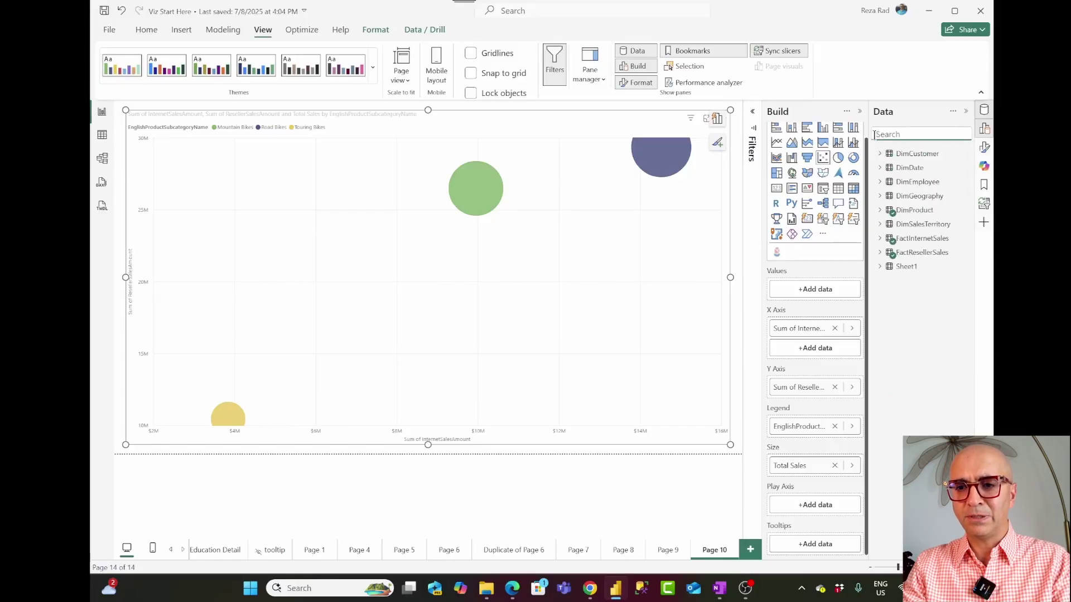
click(879, 168)
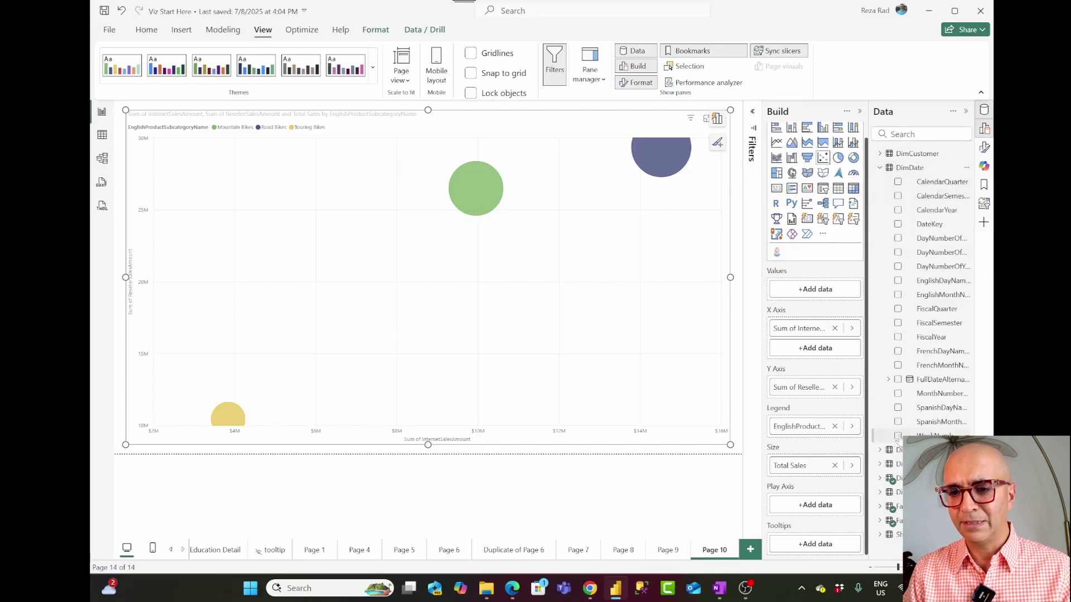
drag(943, 216, 828, 505)
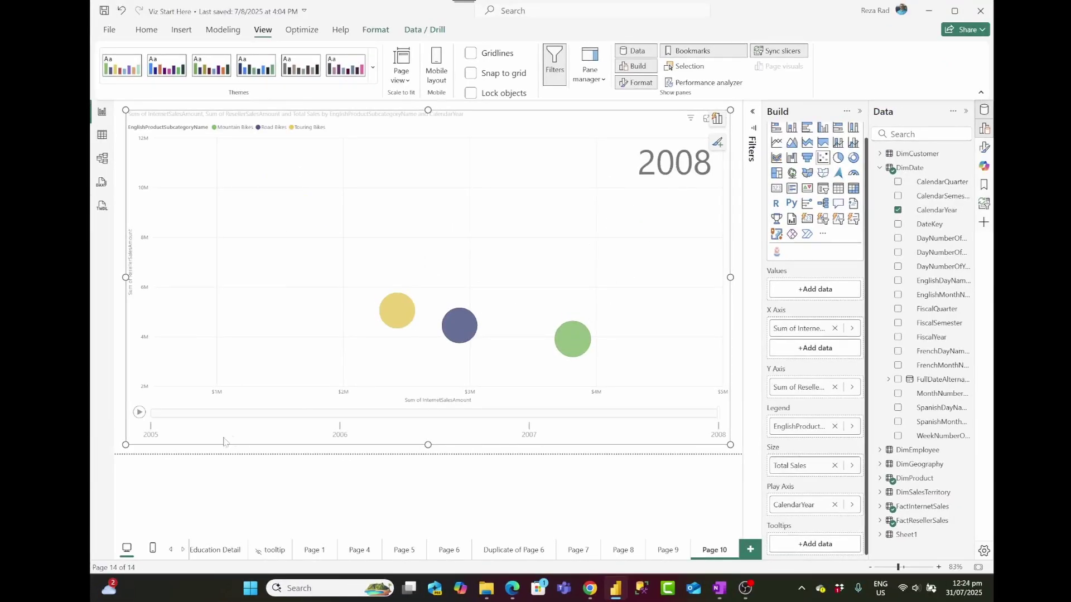
Step: Collapse the Build and Data panes, then play the 2005–2008 animation and replay it
click(859, 111)
click(967, 112)
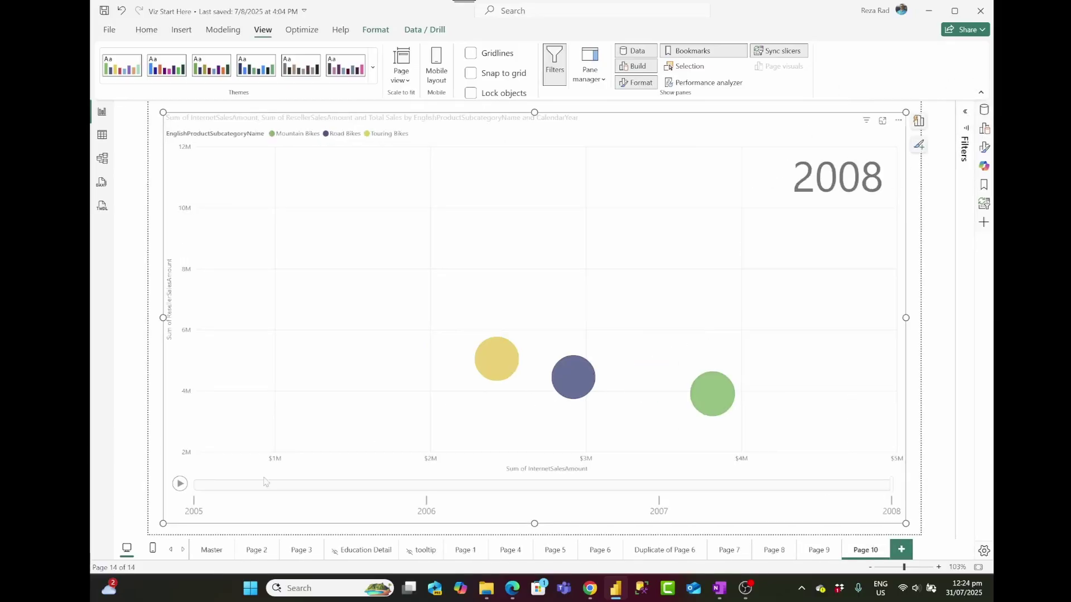
click(180, 484)
click(180, 486)
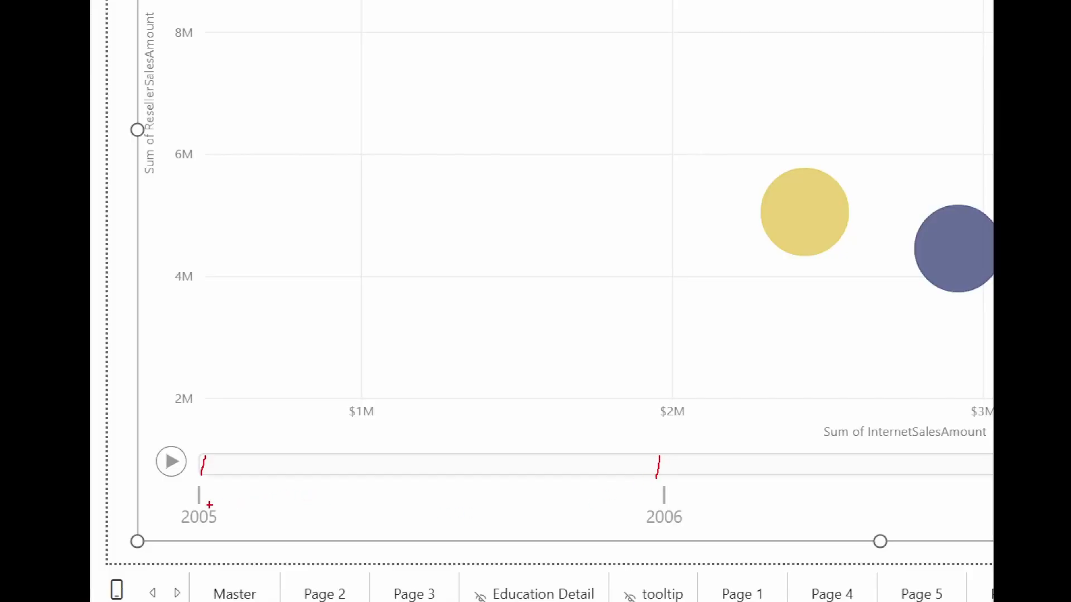
click(202, 471)
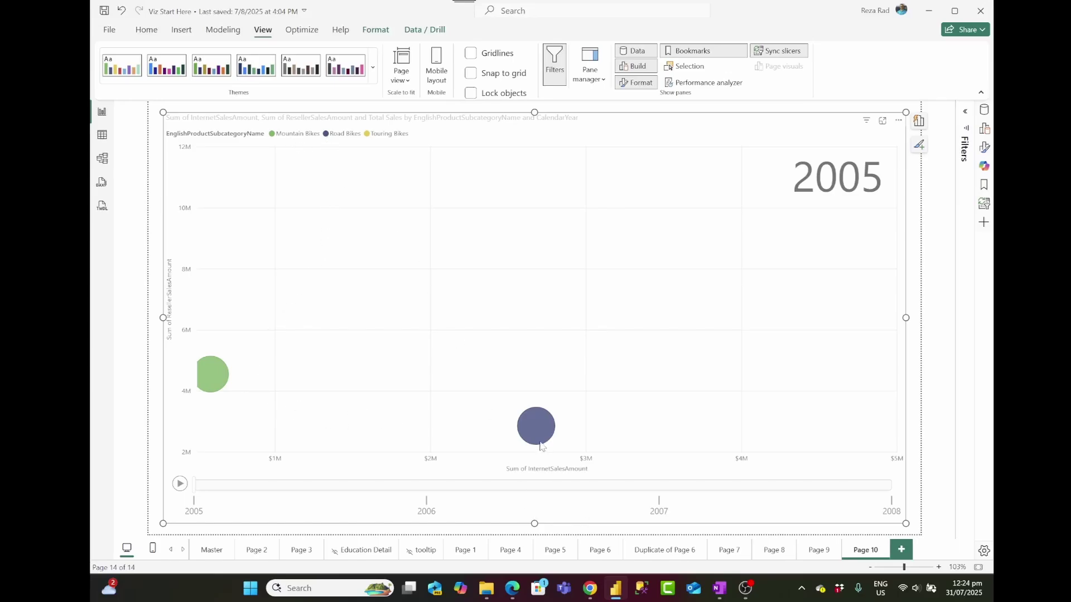
mouse_move(535, 440)
mouse_move(204, 383)
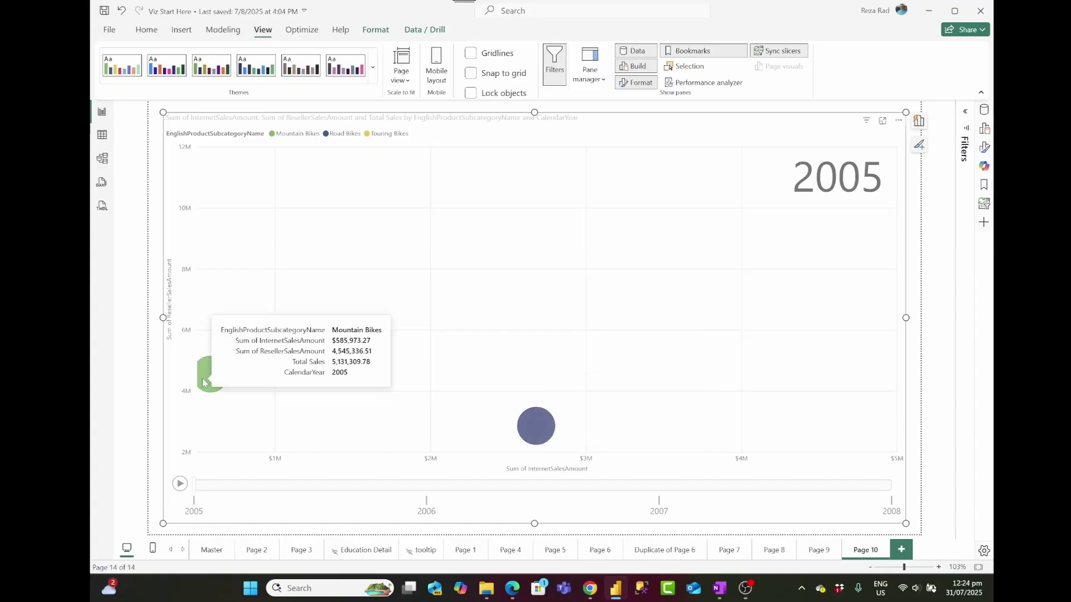
click(422, 488)
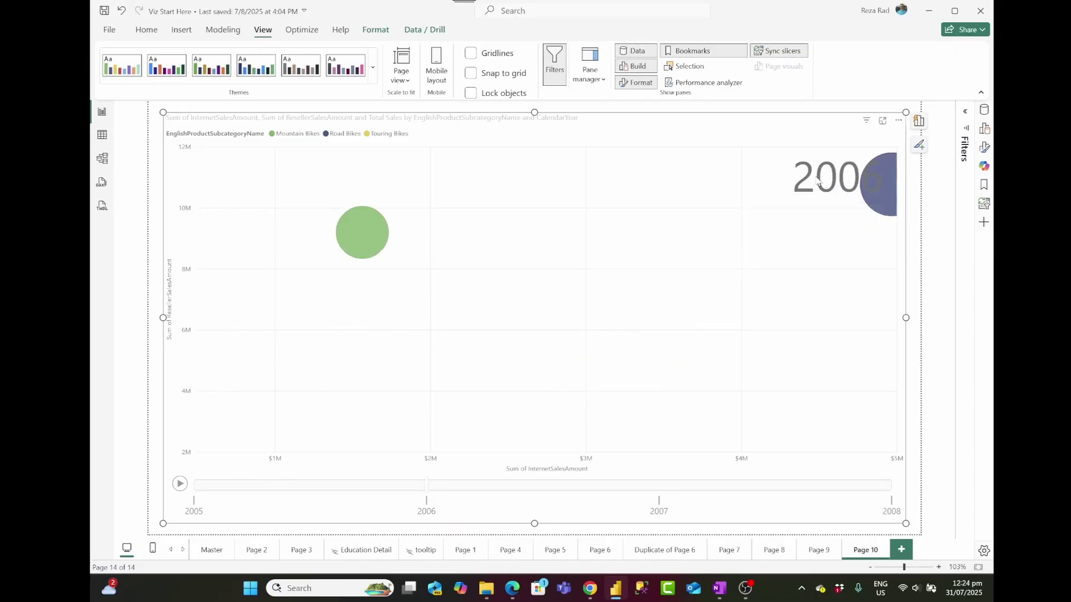
mouse_move(890, 202)
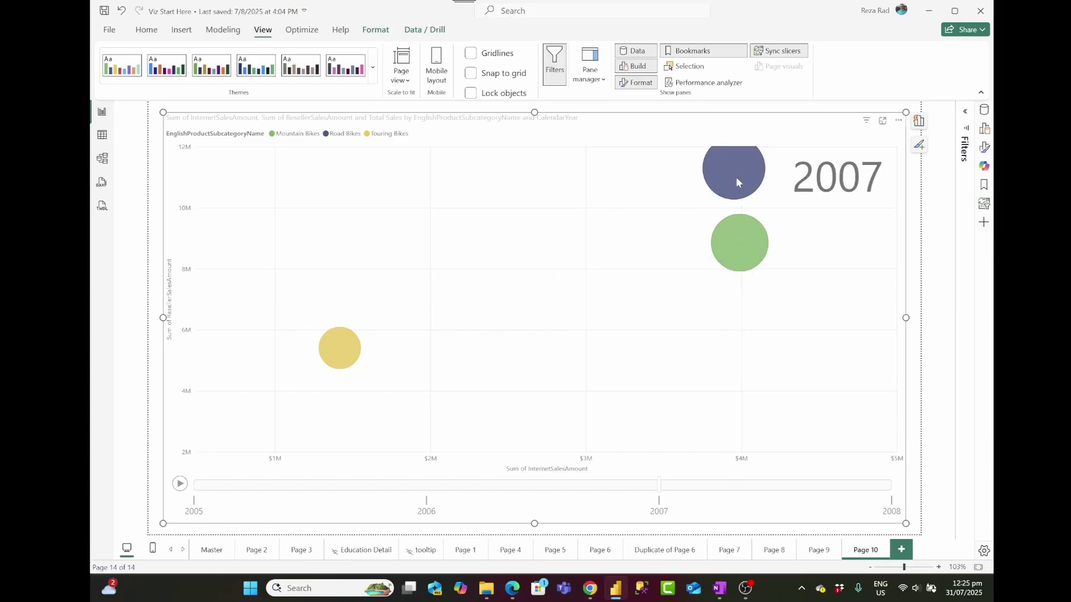
mouse_move(748, 161)
mouse_move(345, 352)
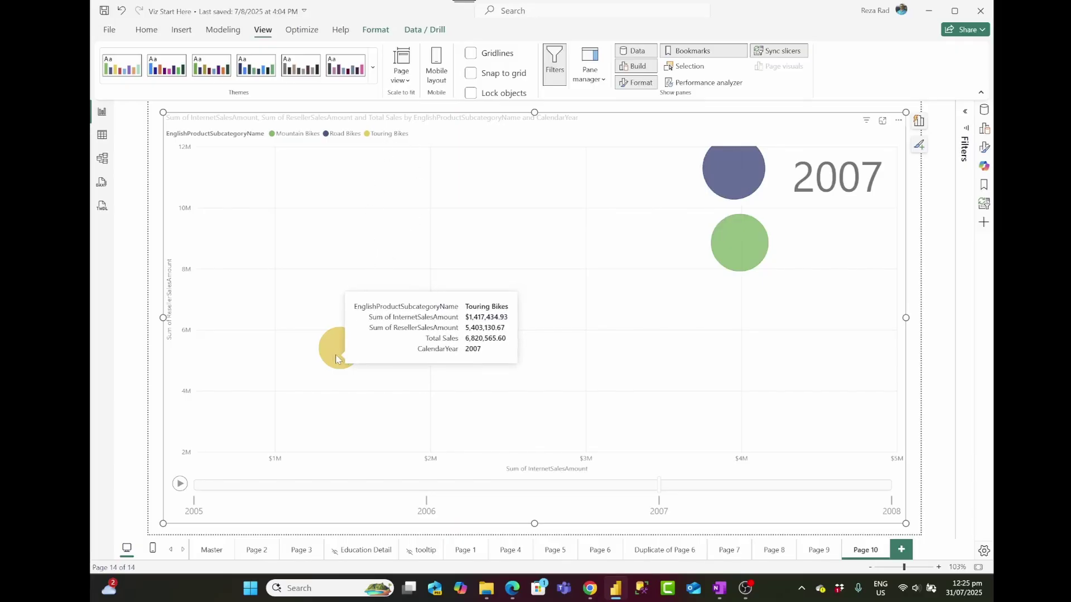
click(890, 489)
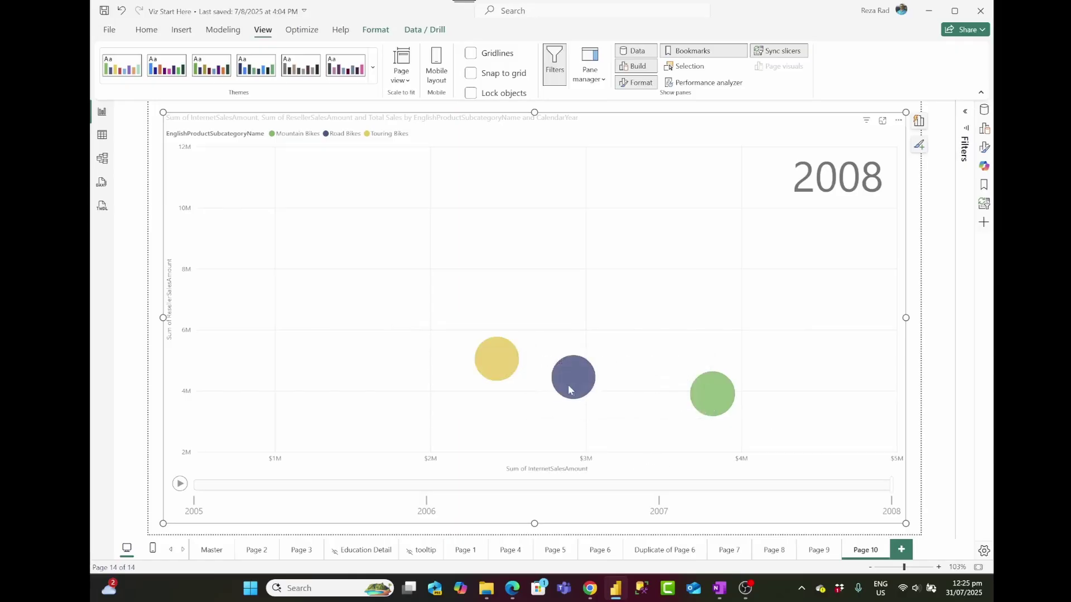
mouse_move(493, 365)
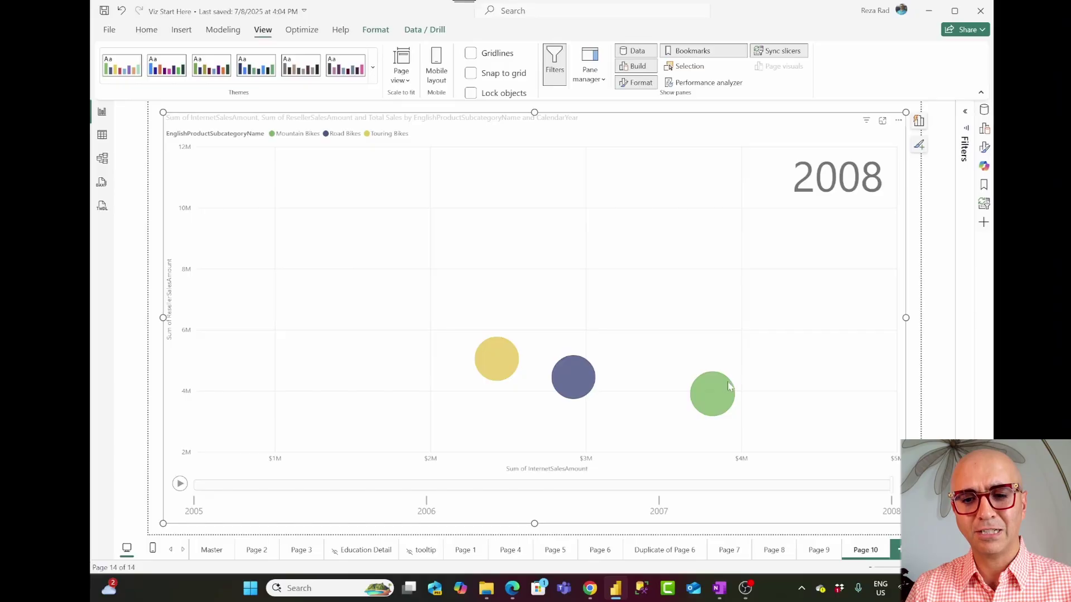
Step: Select the Mountain Bikes bubble to show its trail and replay the animation
click(716, 395)
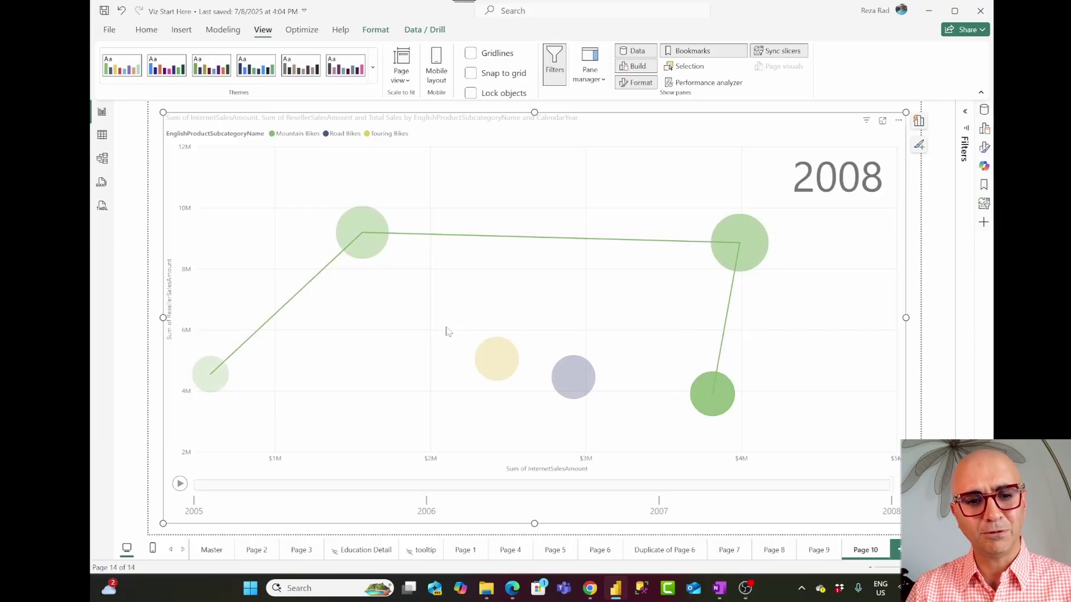
mouse_move(217, 387)
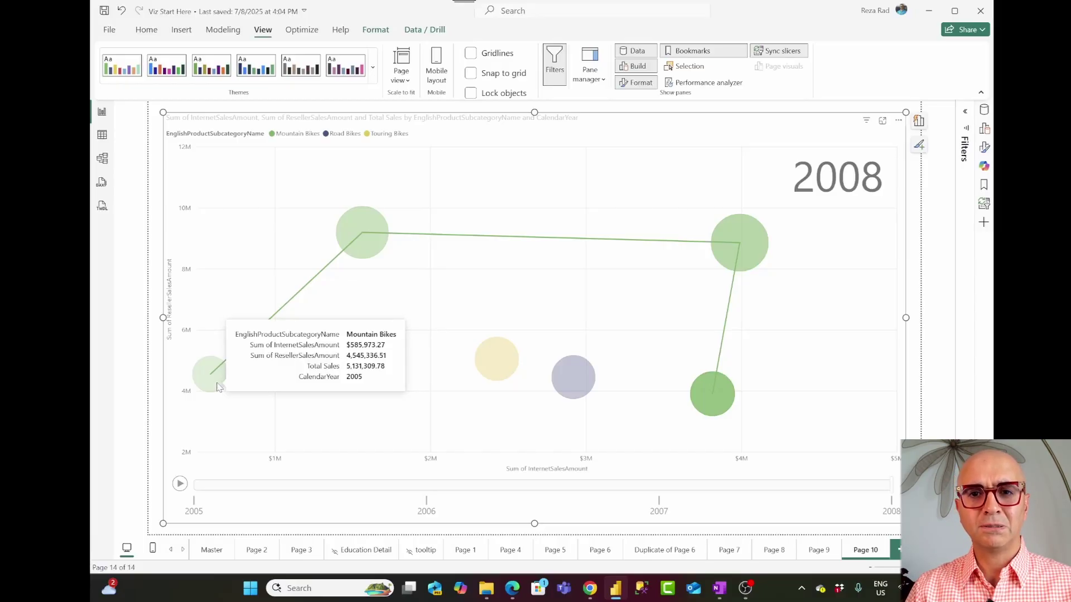
mouse_move(371, 246)
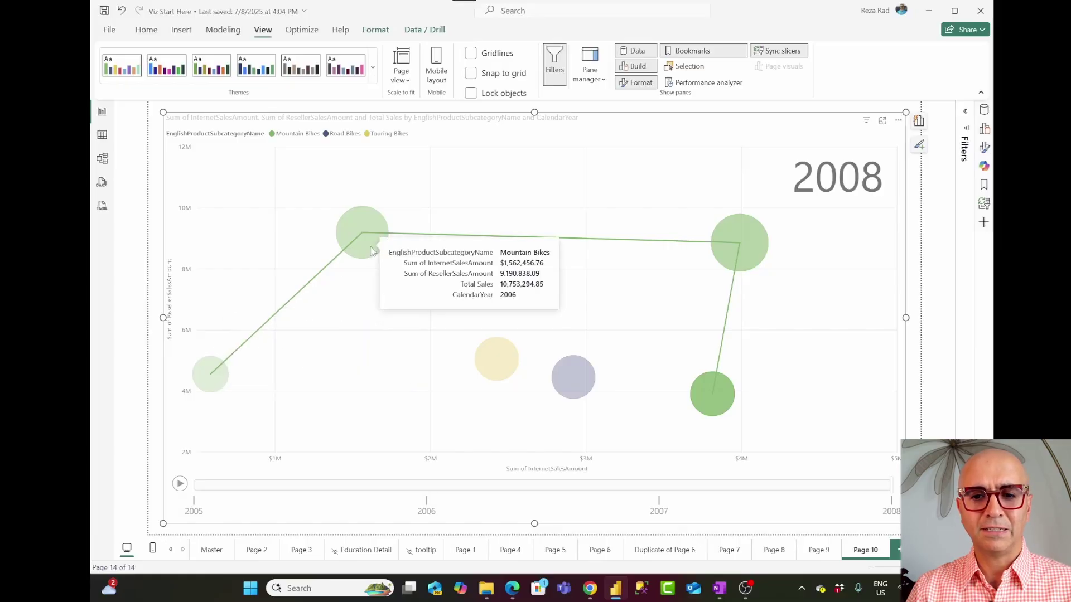
click(179, 485)
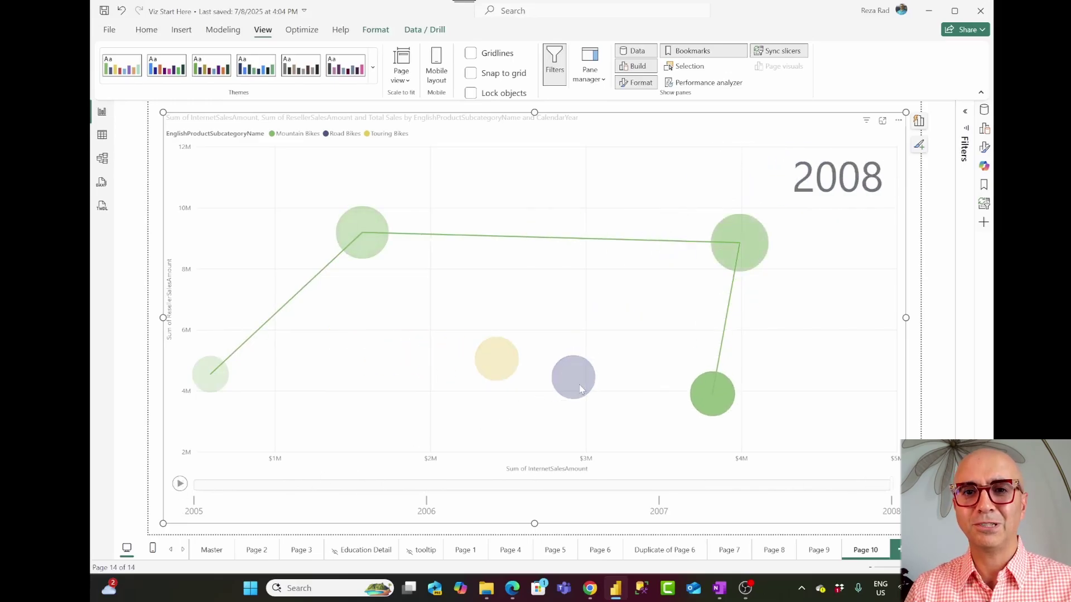
Step: Add the Road Bikes bubble's trail and replay the animation showing both trails
mouse_move(580, 389)
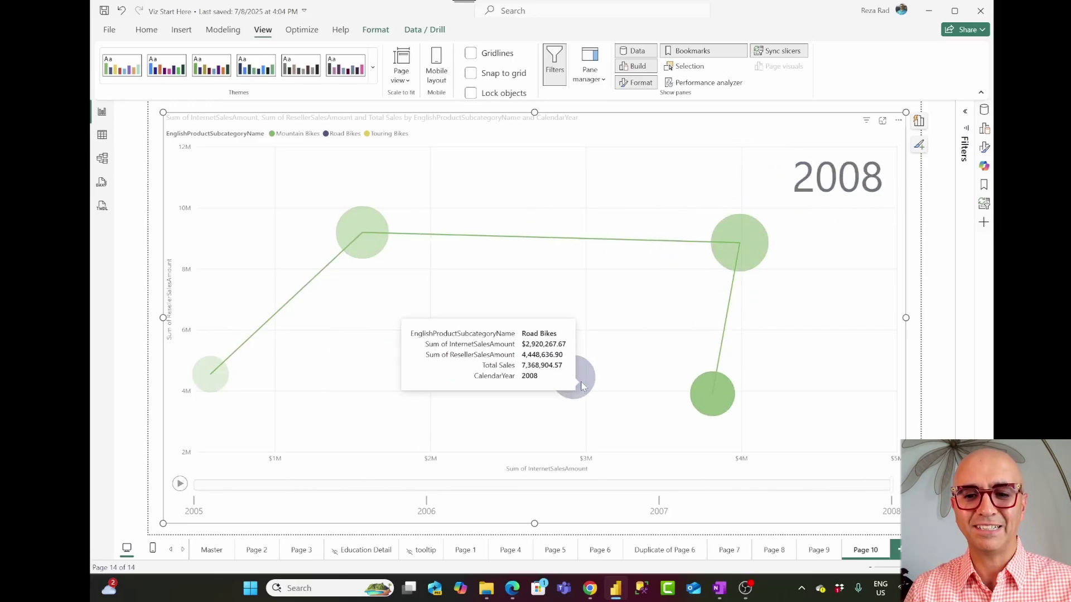
click(580, 386)
scroll(564, 418, down, 2)
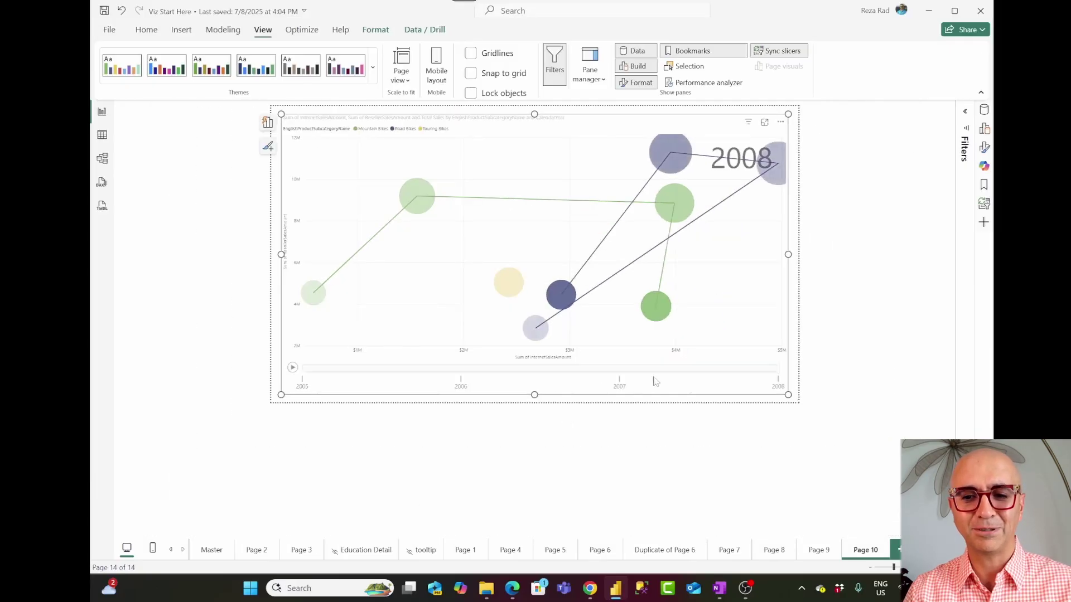
scroll(714, 395, up, 3)
scroll(711, 394, down, 3)
scroll(711, 385, up, 2)
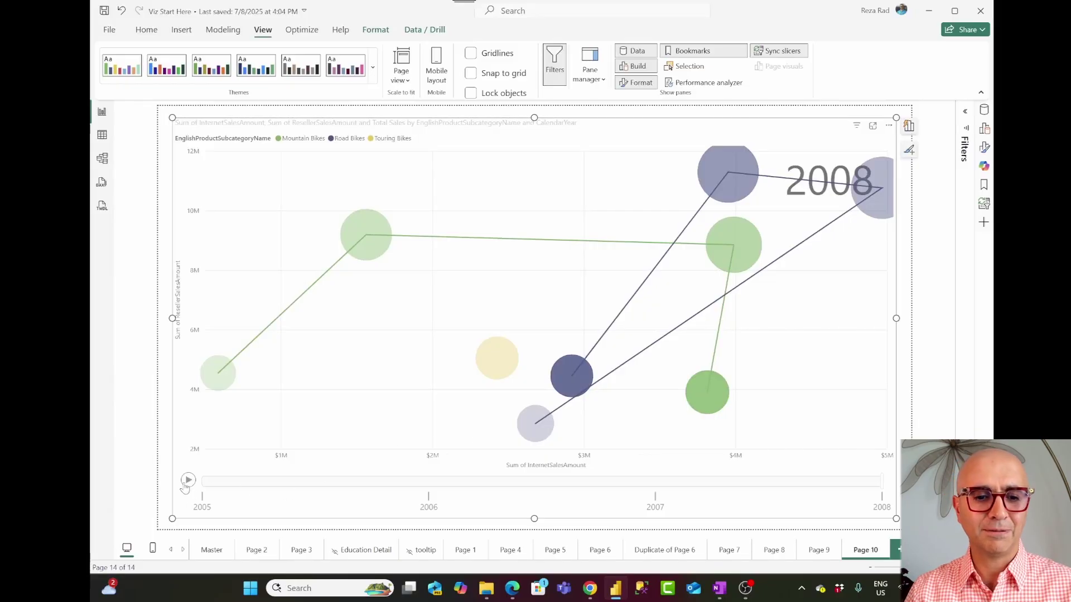
click(188, 480)
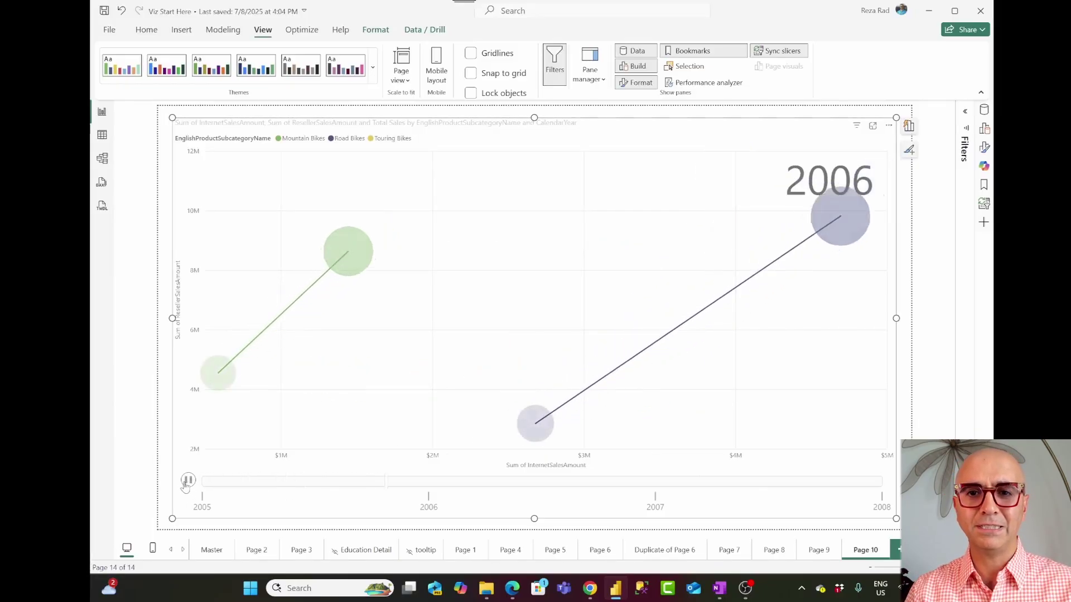